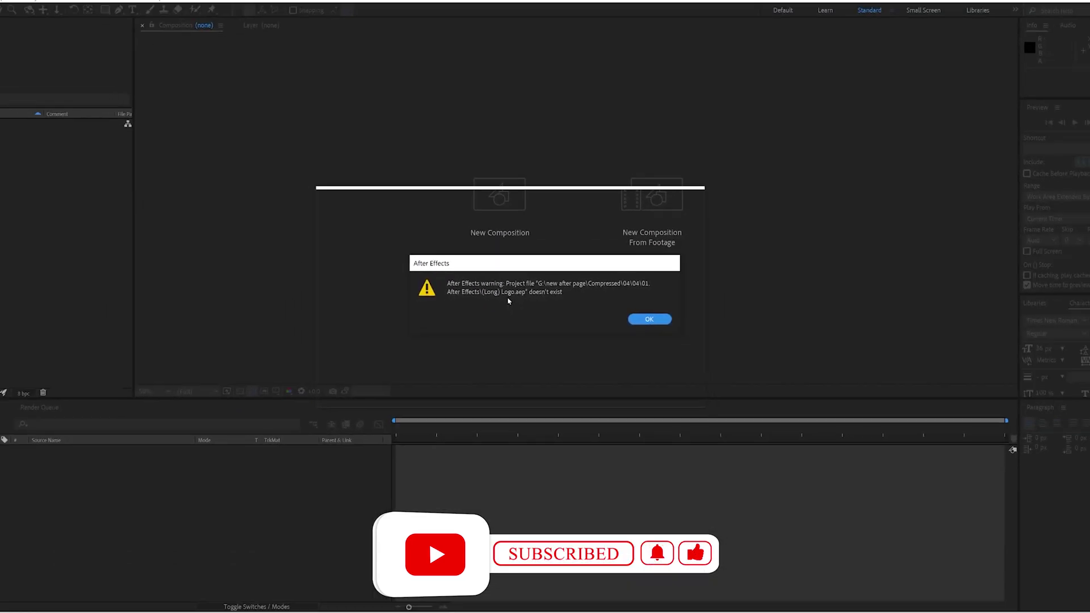
# Dismiss the missing-file warning and browse to G: > new after page > Compressed > 04 > 01. After Effects
pyautogui.click(706, 326)
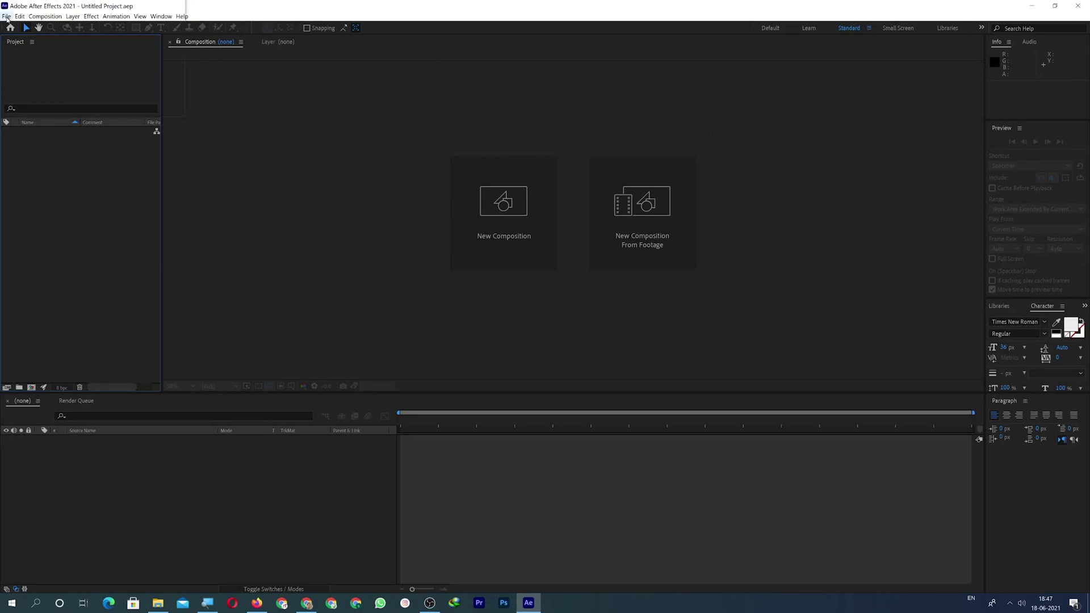
pyautogui.click(6, 15)
pyautogui.click(28, 36)
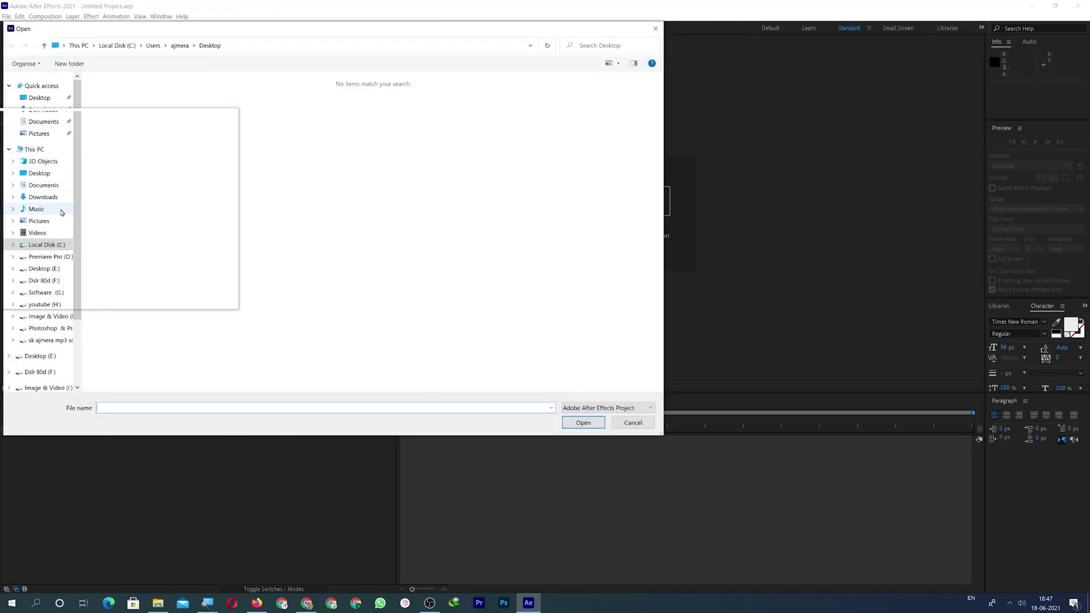
pyautogui.click(50, 293)
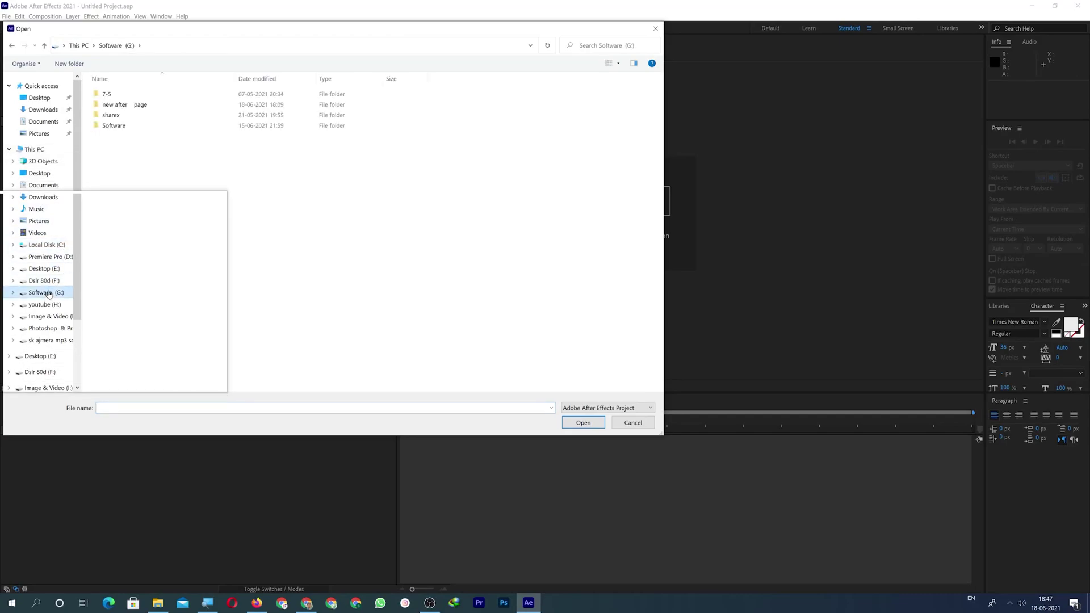
pyautogui.doubleClick(122, 110)
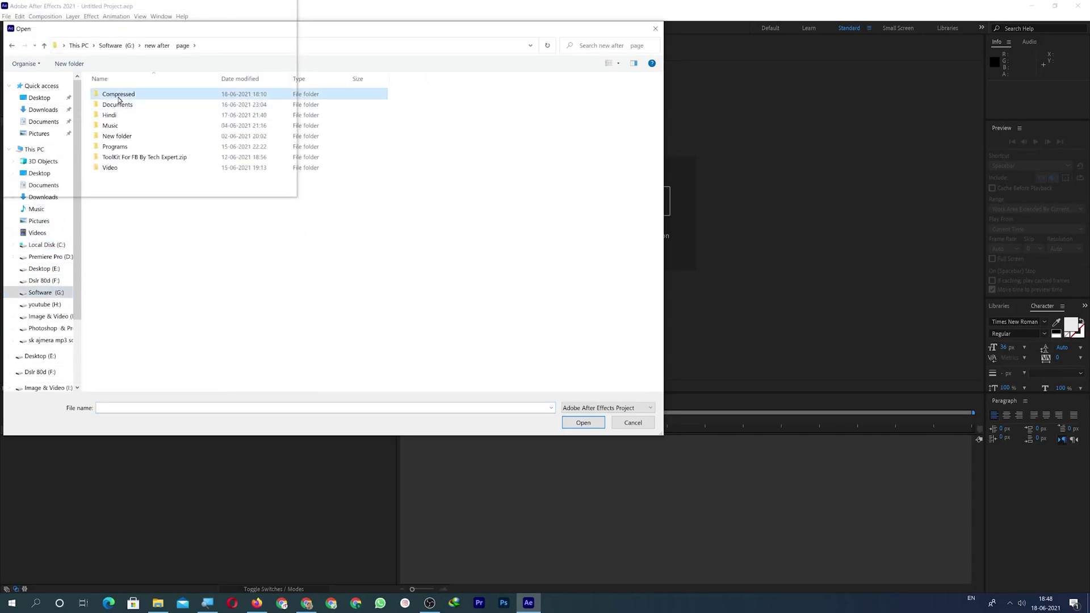
pyautogui.doubleClick(114, 95)
pyautogui.doubleClick(115, 95)
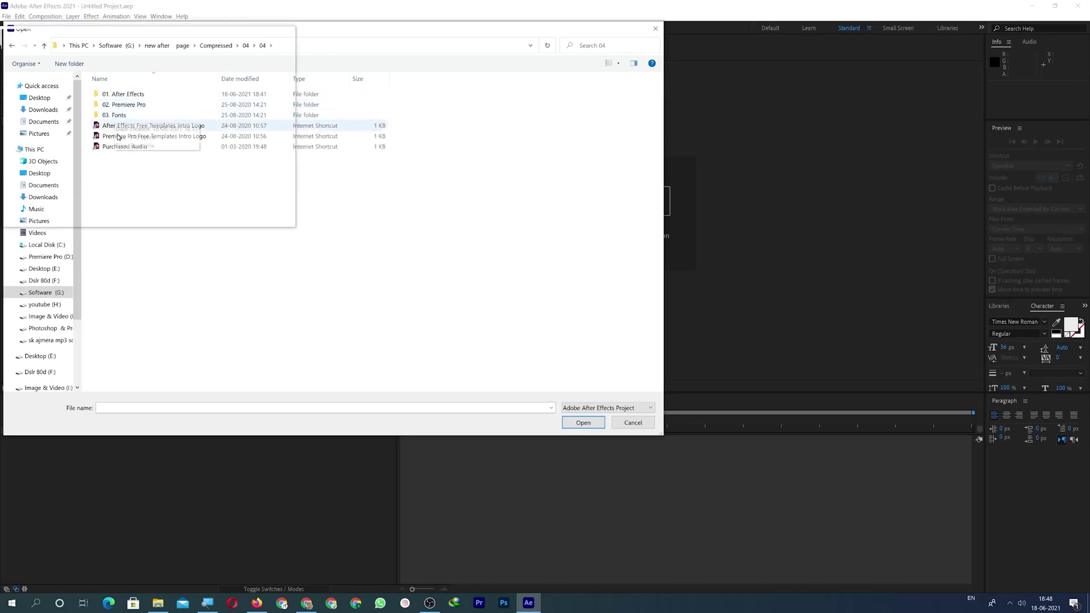
pyautogui.doubleClick(119, 94)
# Open the (Long) Logo project and briefly preview the Logo Stings (Full) composition
pyautogui.doubleClick(126, 105)
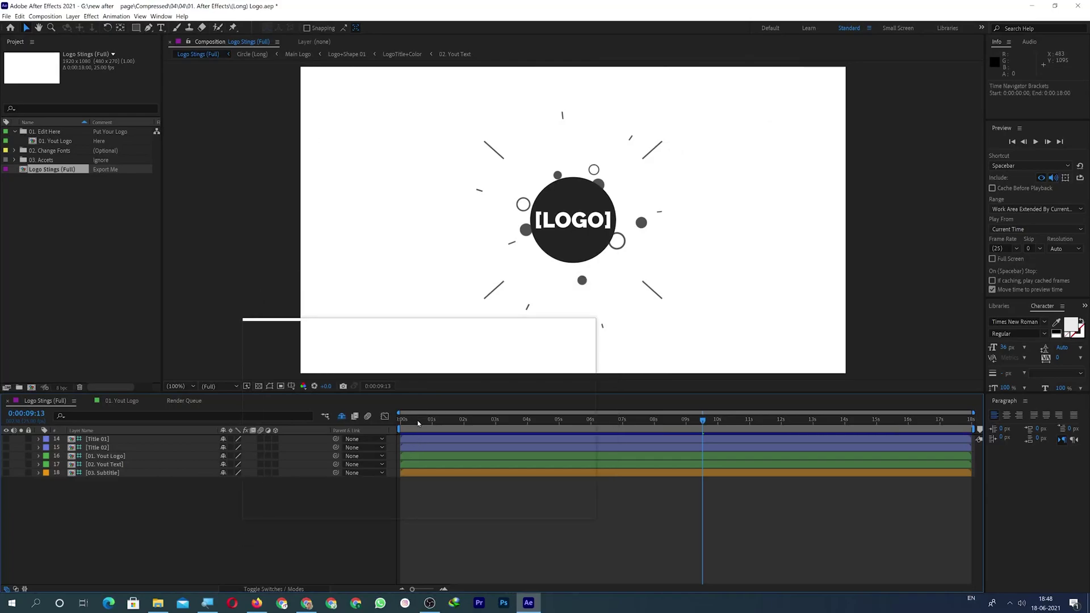
pyautogui.press('space')
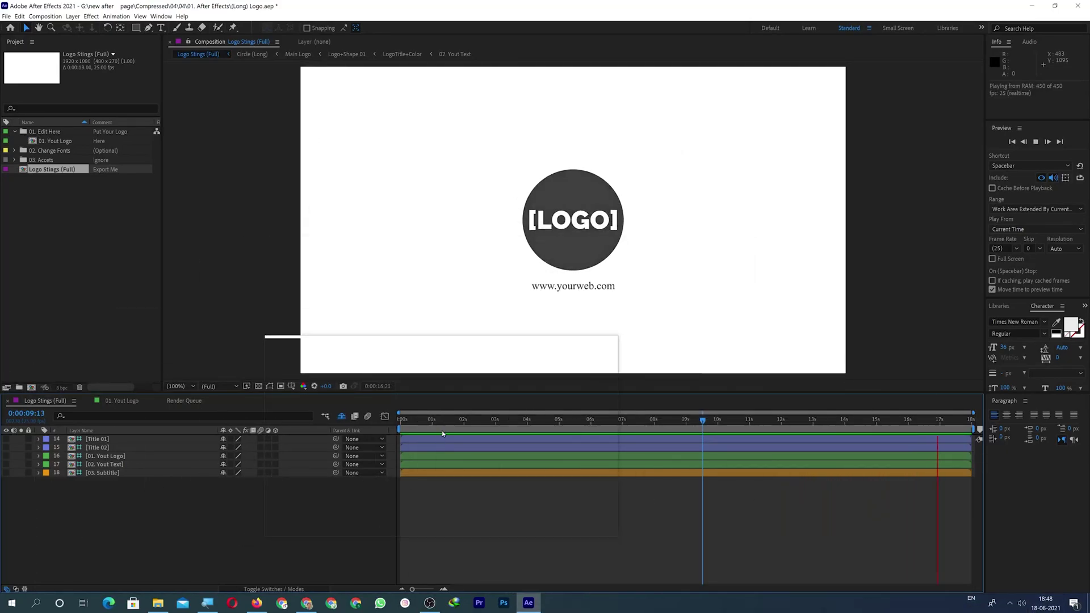
pyautogui.press('space')
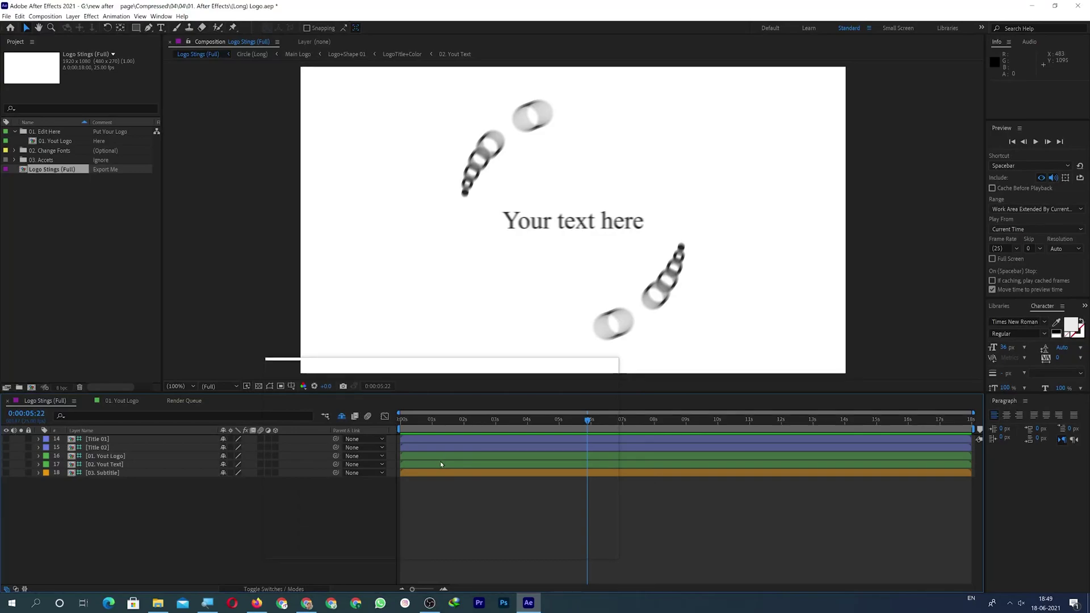
# Save the project as (Long) Logo on the Desktop
pyautogui.click(7, 16)
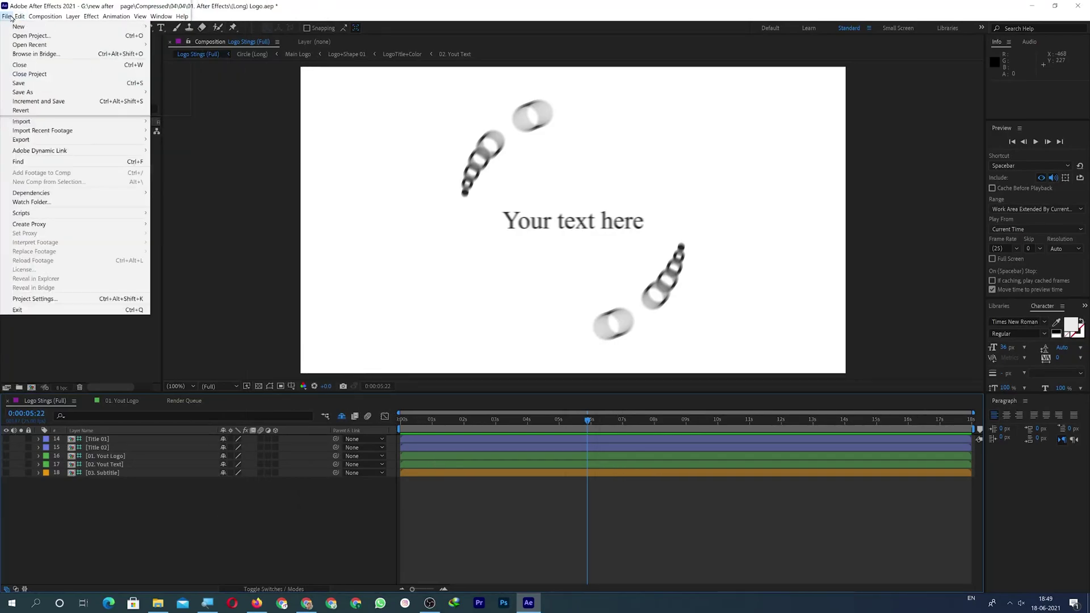
pyautogui.moveTo(60, 91)
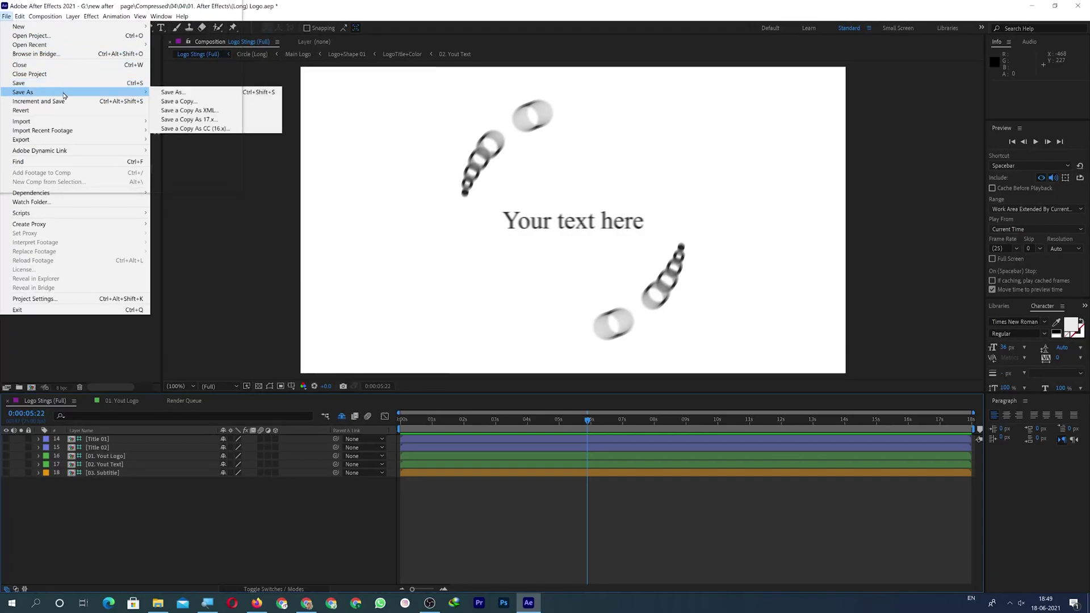
pyautogui.click(164, 91)
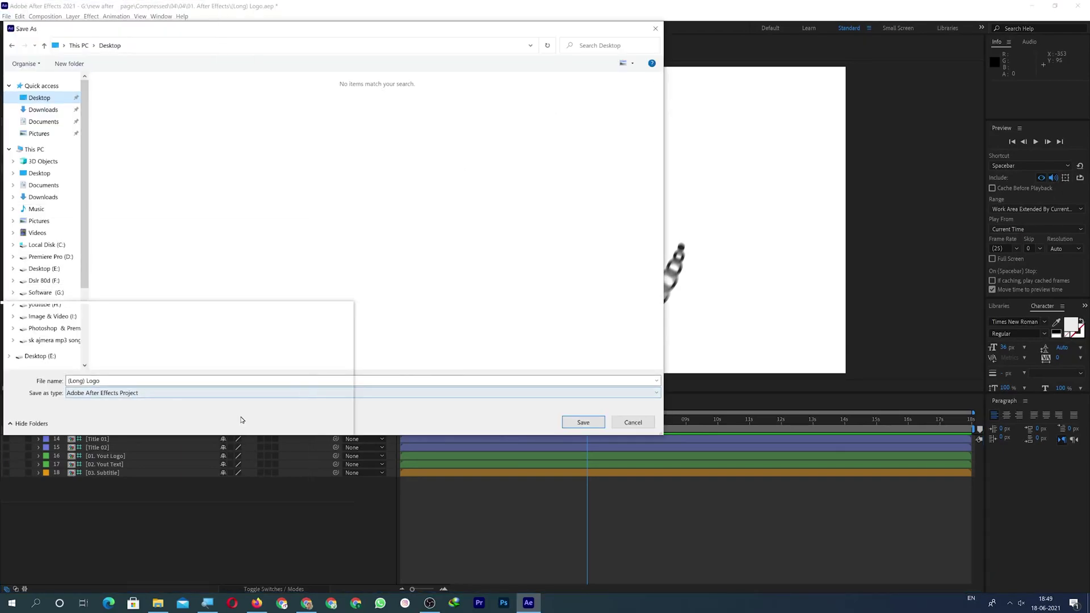
pyautogui.click(583, 422)
# Close After Effects and move the saved project icon on the desktop
pyautogui.click(1080, 5)
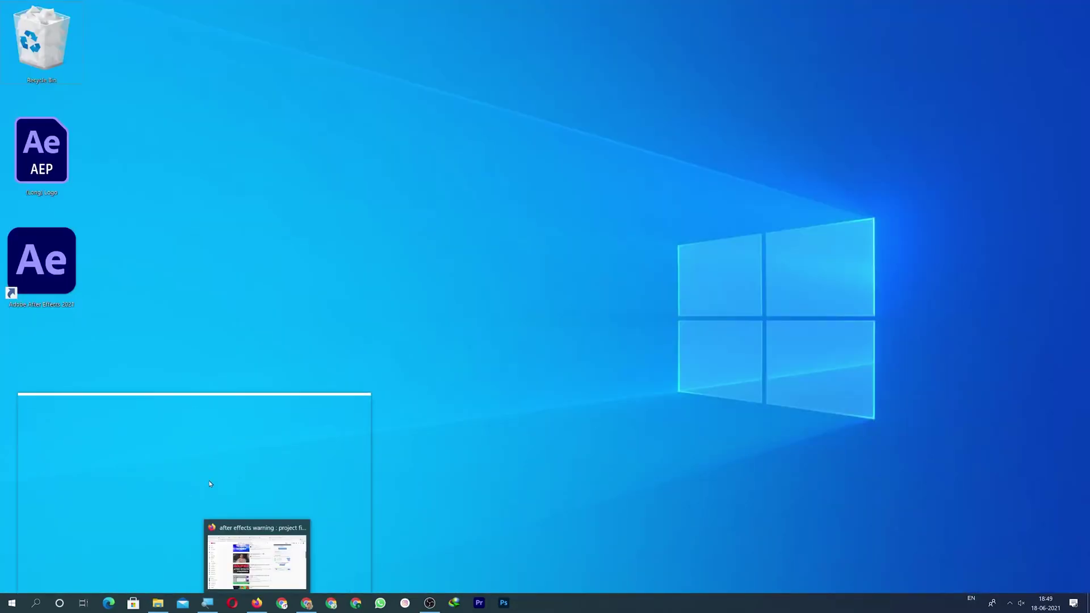
pyautogui.moveTo(210, 483); pyautogui.dragTo(271, 435)
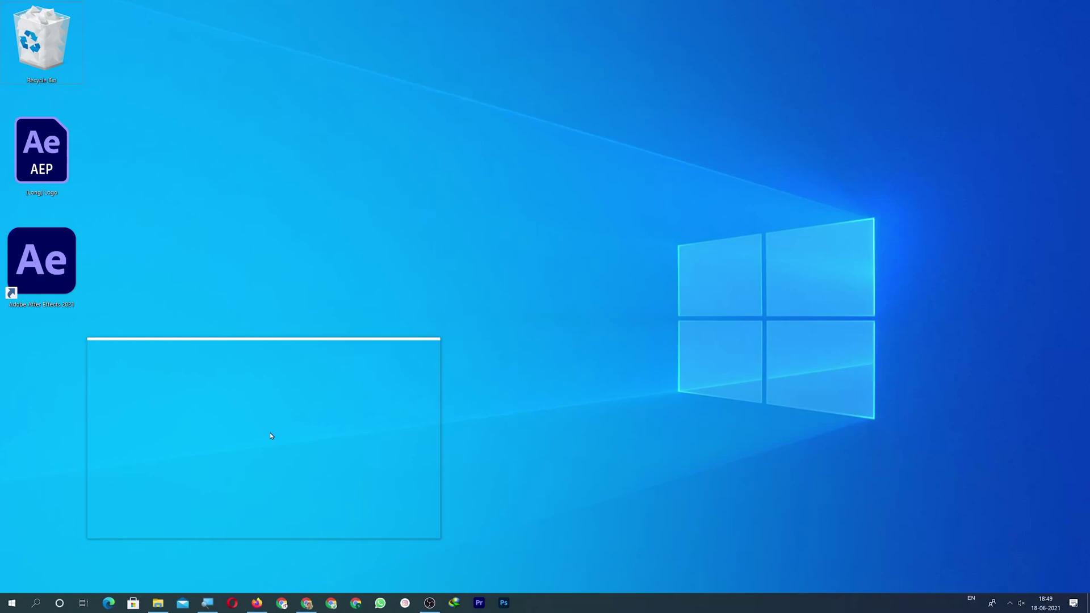
pyautogui.moveTo(271, 435); pyautogui.dragTo(277, 242)
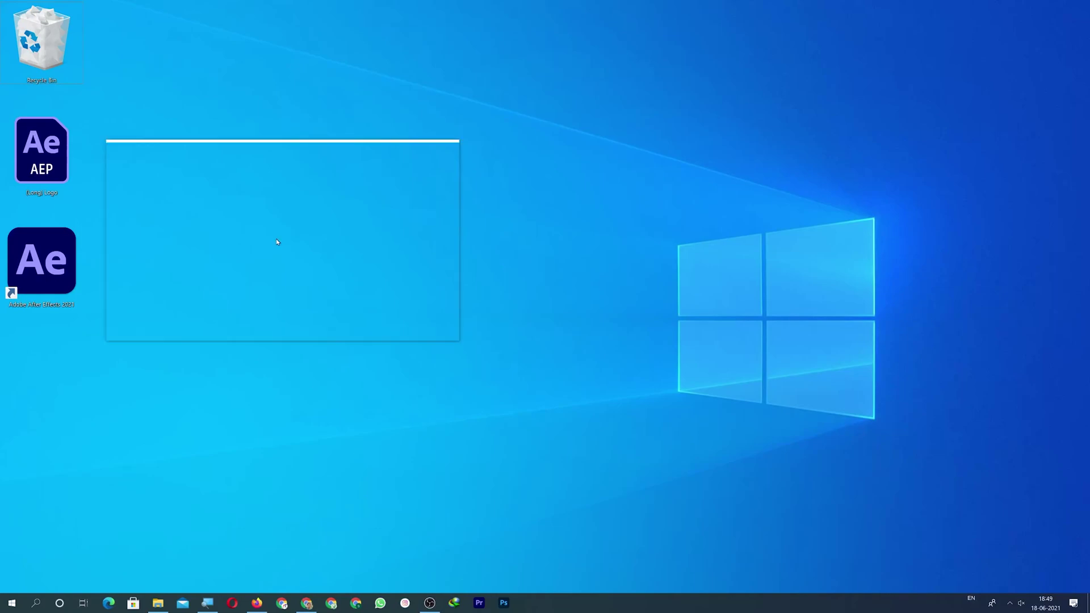
# Reopen the Desktop (Long) Logo.aep, preview its animation, and minimise After Effects
pyautogui.doubleClick(40, 160)
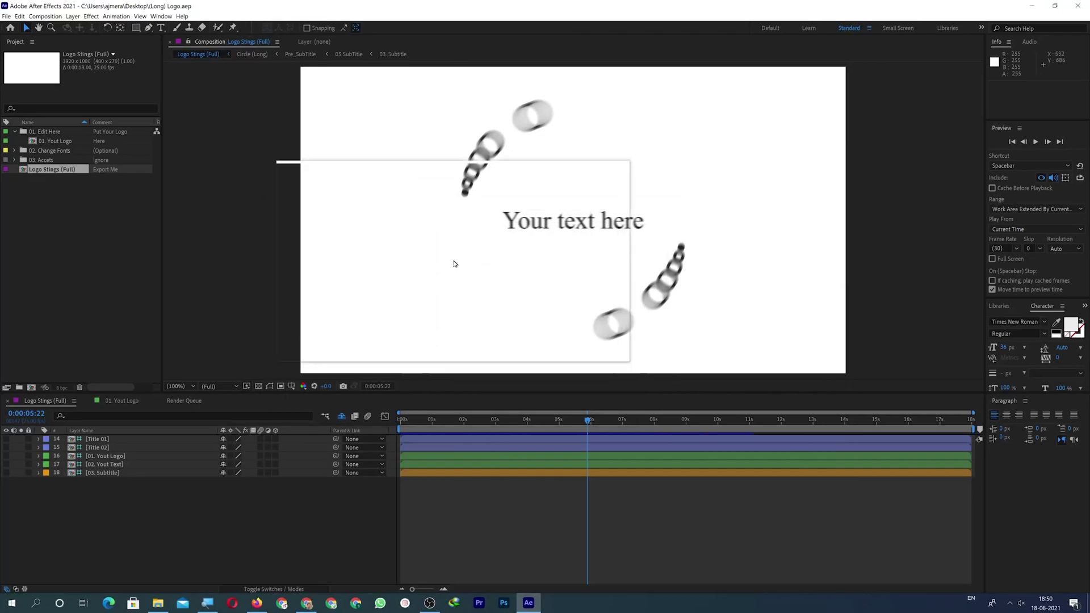
pyautogui.press('space')
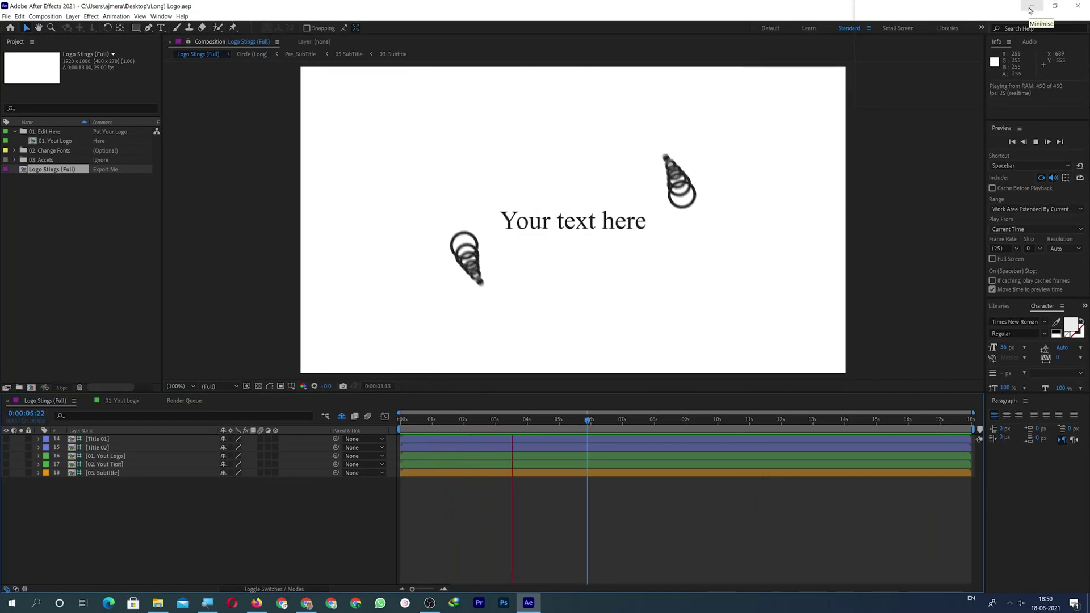
pyautogui.click(1031, 10)
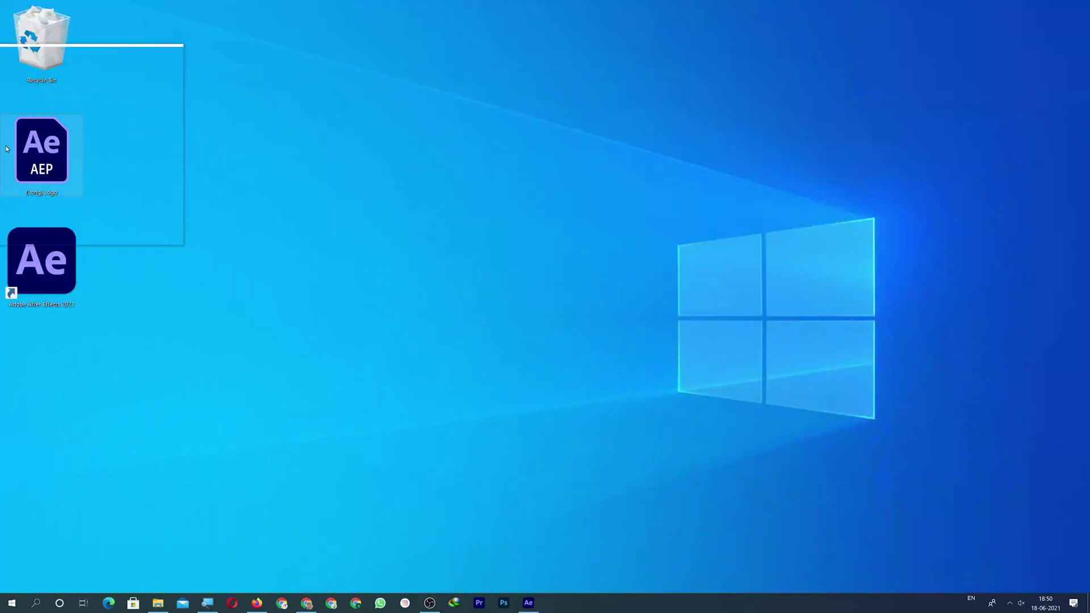
# Rename the desktop project file to '(Long) - Logo' and try opening it in After Effects
pyautogui.rightClick(40, 155)
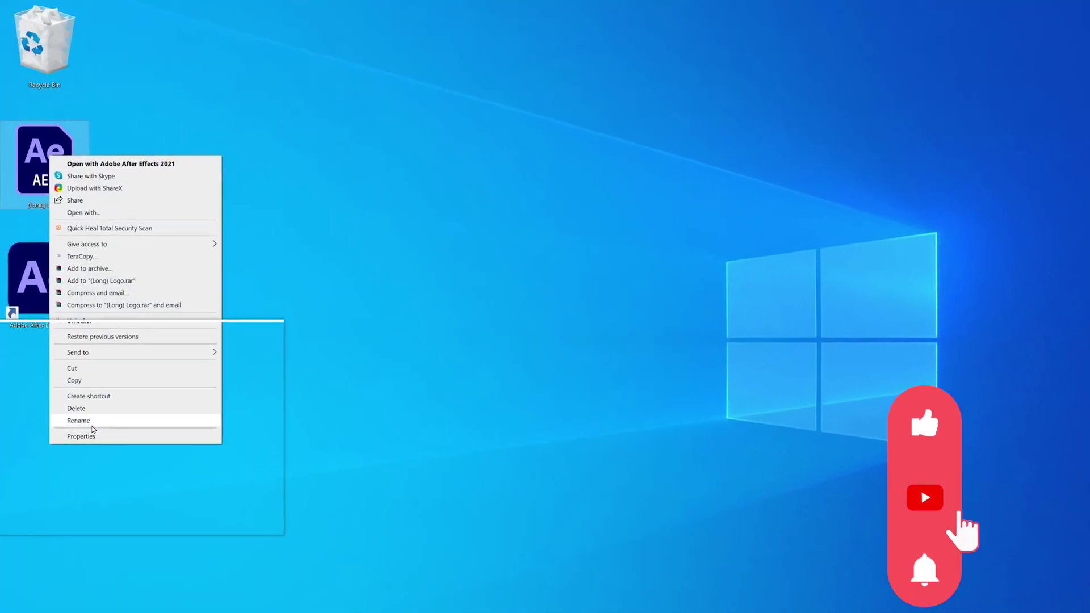
pyautogui.click(92, 425)
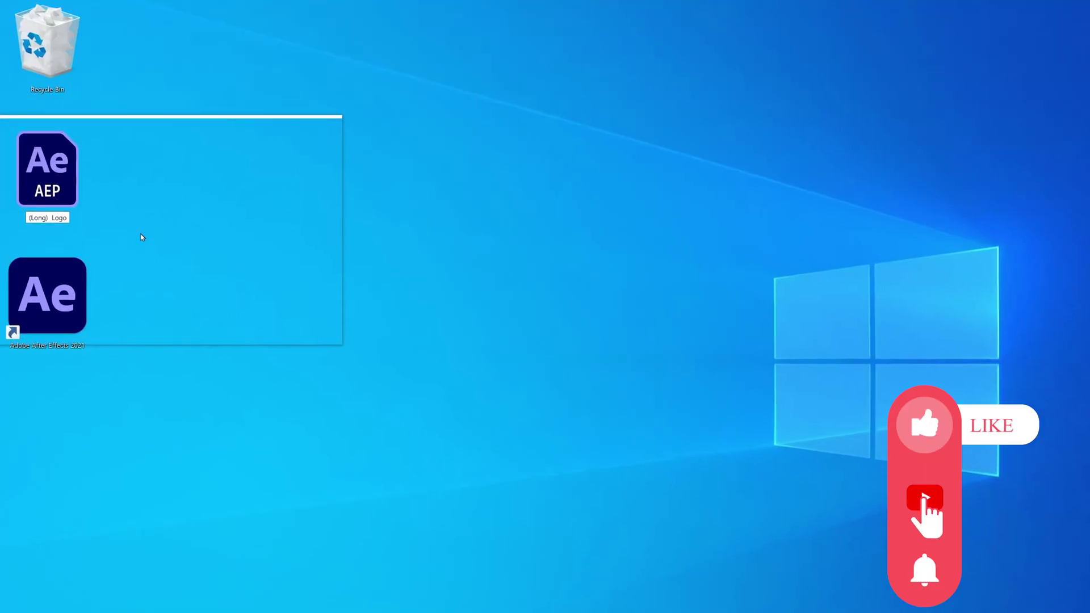
pyautogui.write('-')
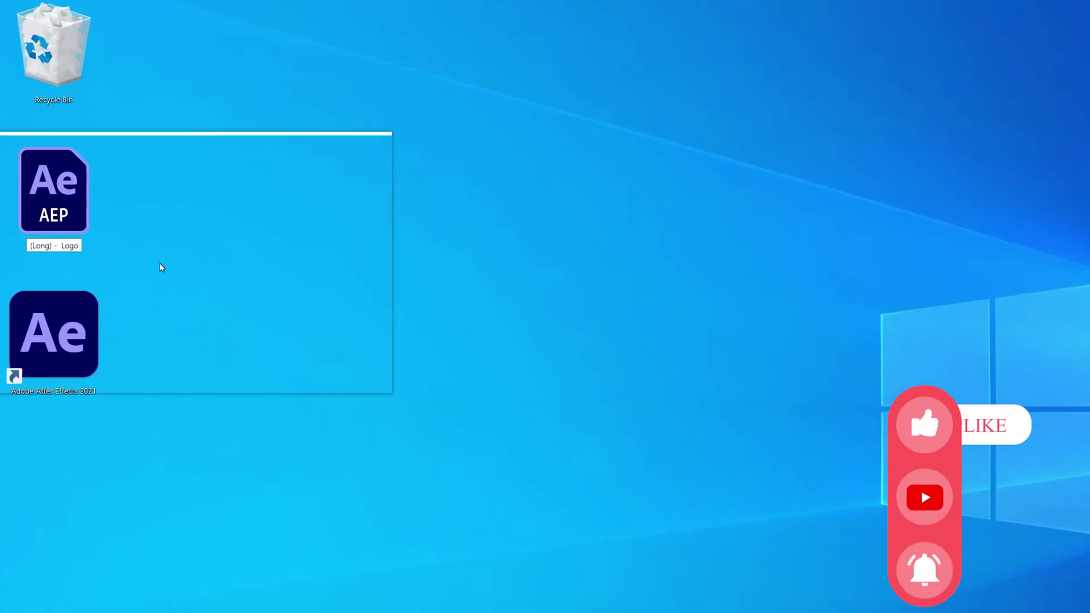
pyautogui.press('Return')
pyautogui.doubleClick(79, 196)
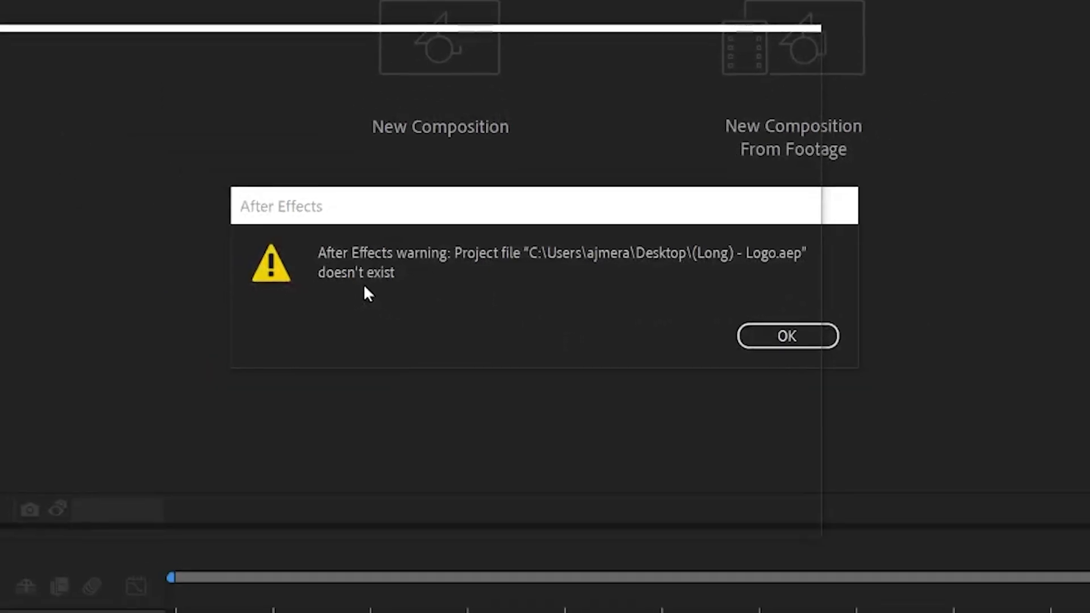
# Dismiss the missing-file warning and delete the space before 'Logo' in the desktop file's name
pyautogui.click(637, 316)
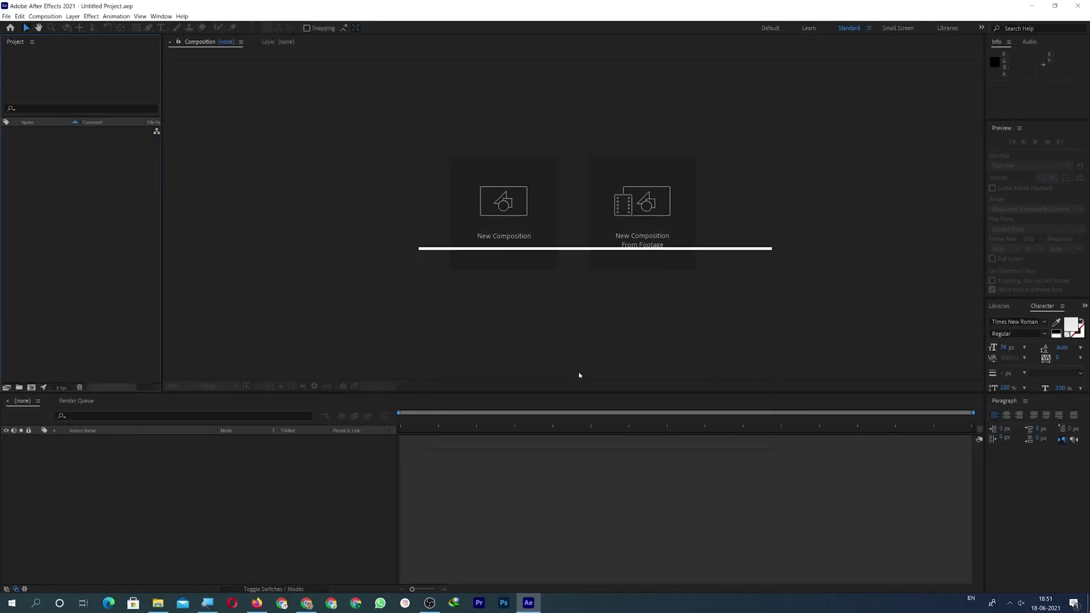
pyautogui.click(1039, 6)
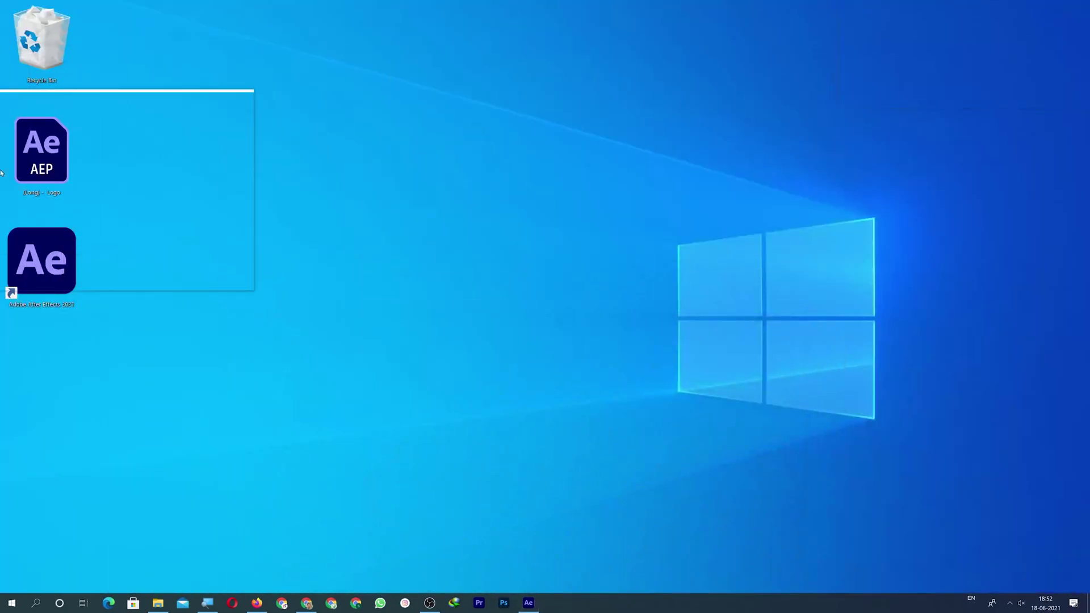
pyautogui.rightClick(53, 132)
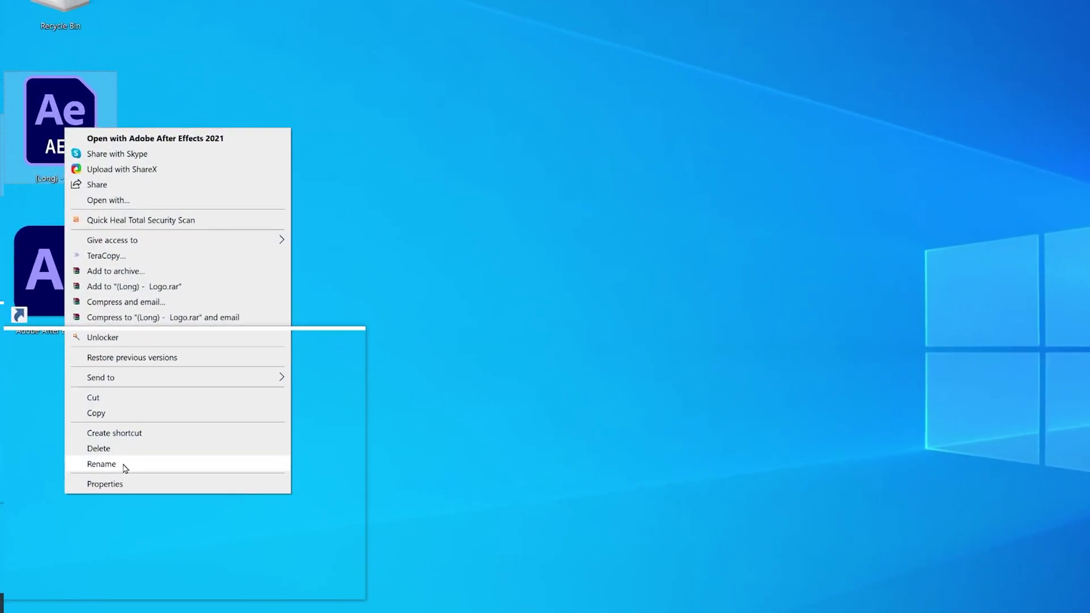
pyautogui.click(105, 432)
pyautogui.click(75, 187)
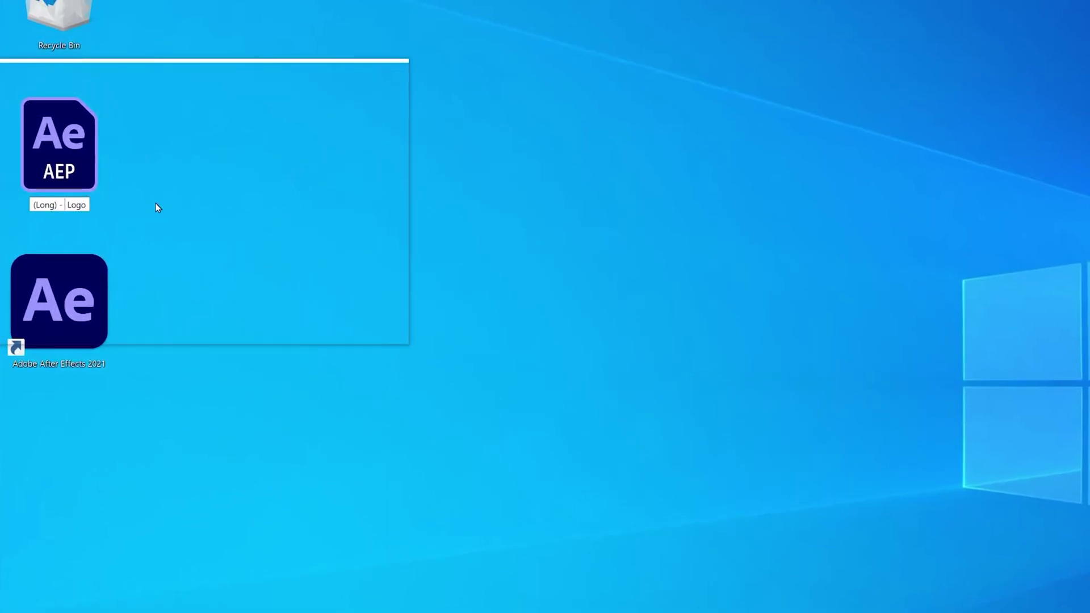
pyautogui.press('BackSpace')
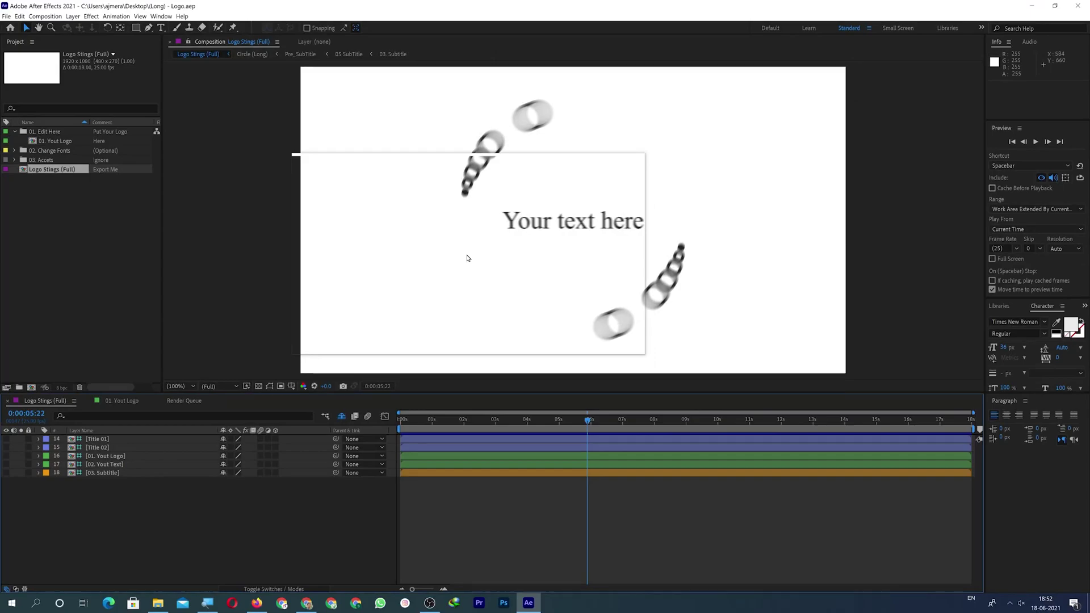
# Play the Logo Stings (Full) preview through to its [LOGO] and web-address ending
pyautogui.press('space')
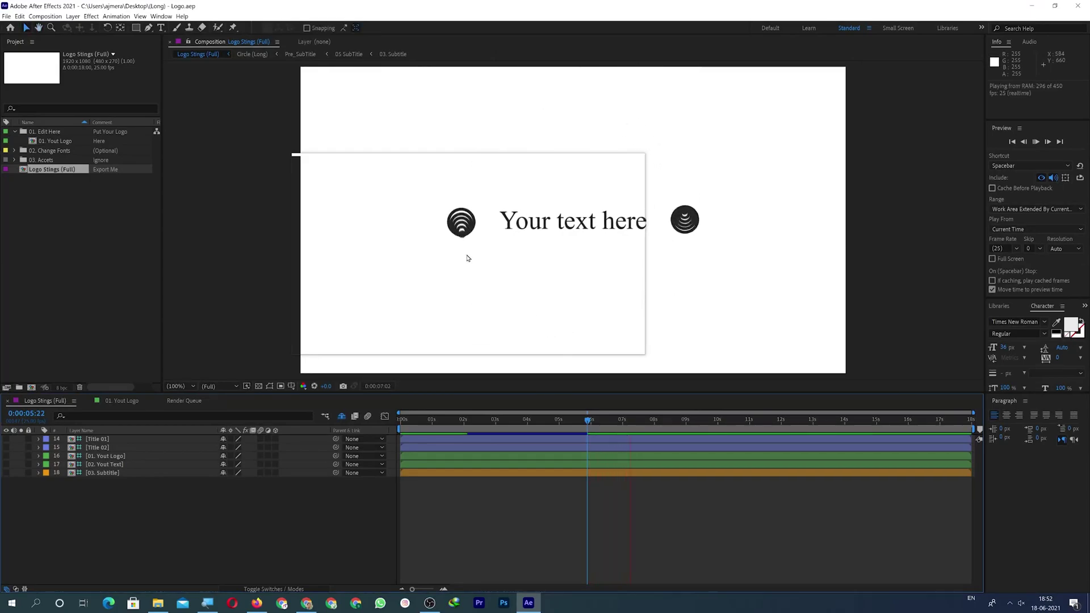